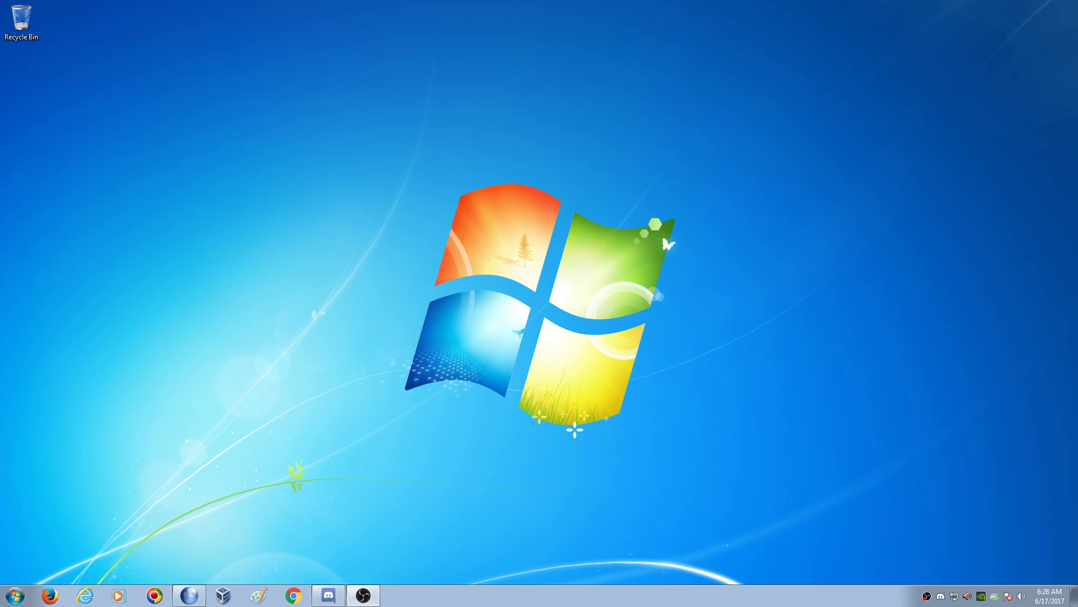
Browse the network in Windows Explorer, view the shared folders on the ATLAS computer, and close the window.
click(15, 596)
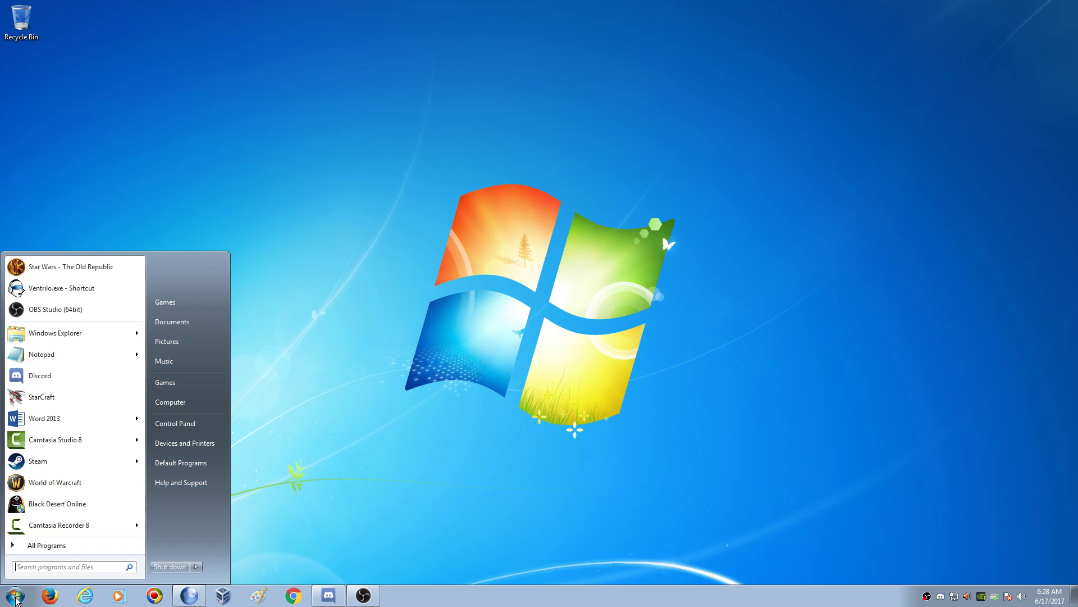
click(80, 338)
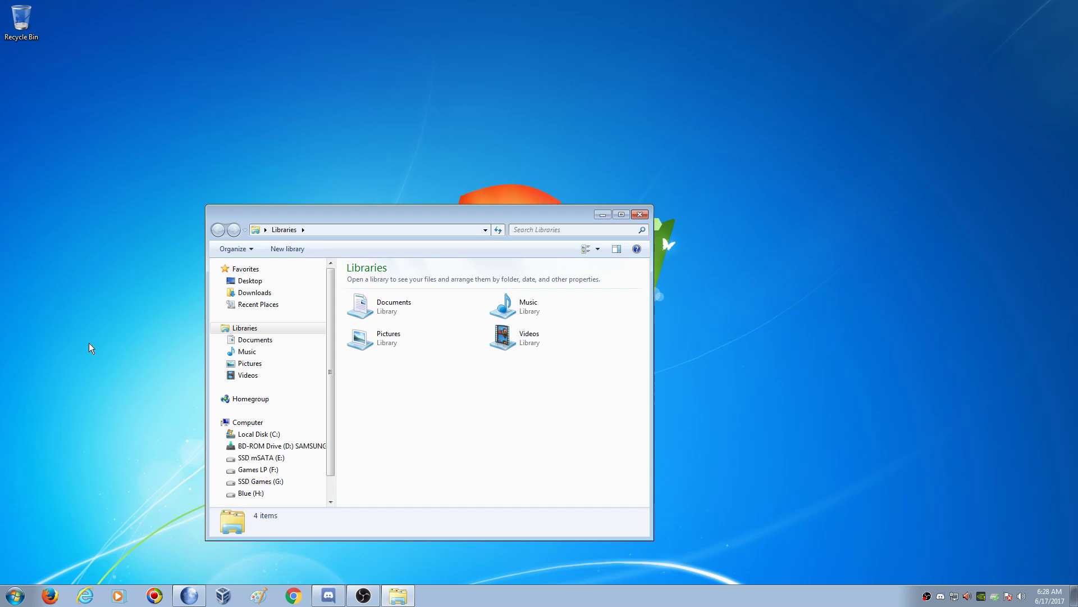
scroll(326, 417, down, 1)
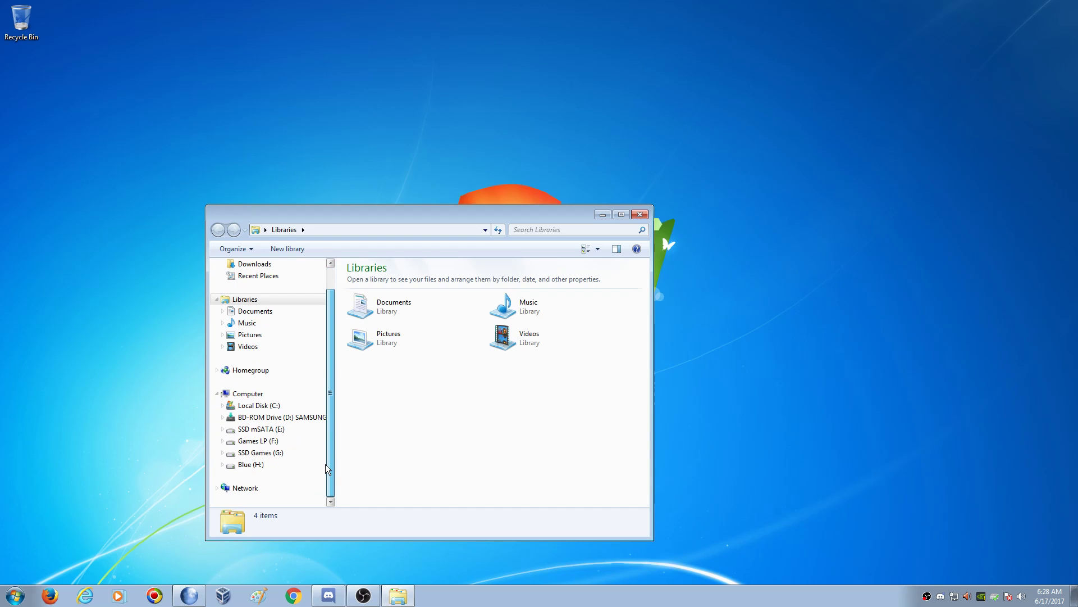
click(250, 488)
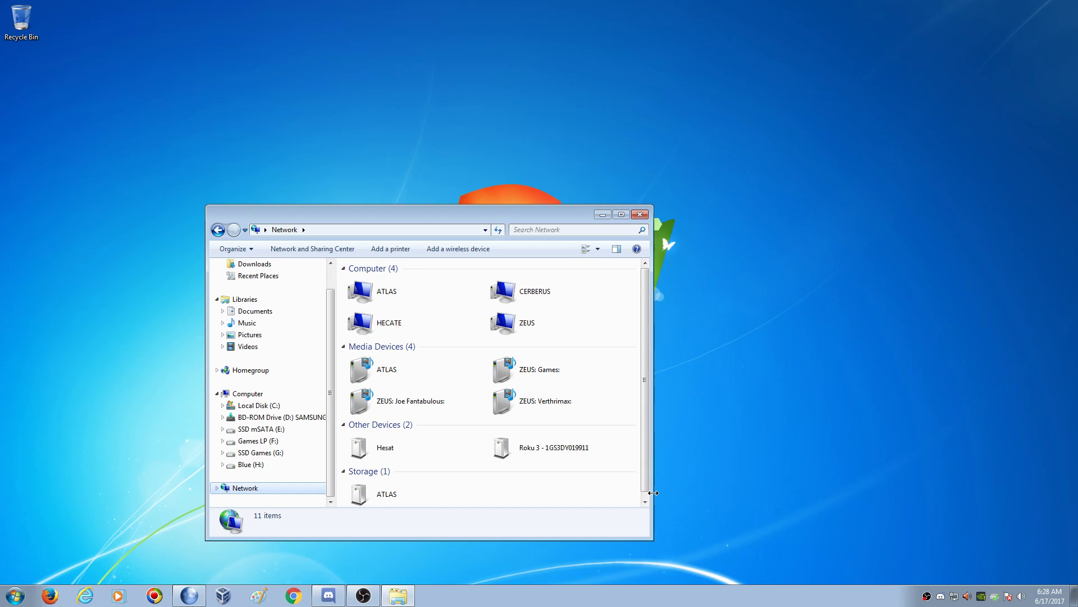
click(391, 296)
double_click(392, 297)
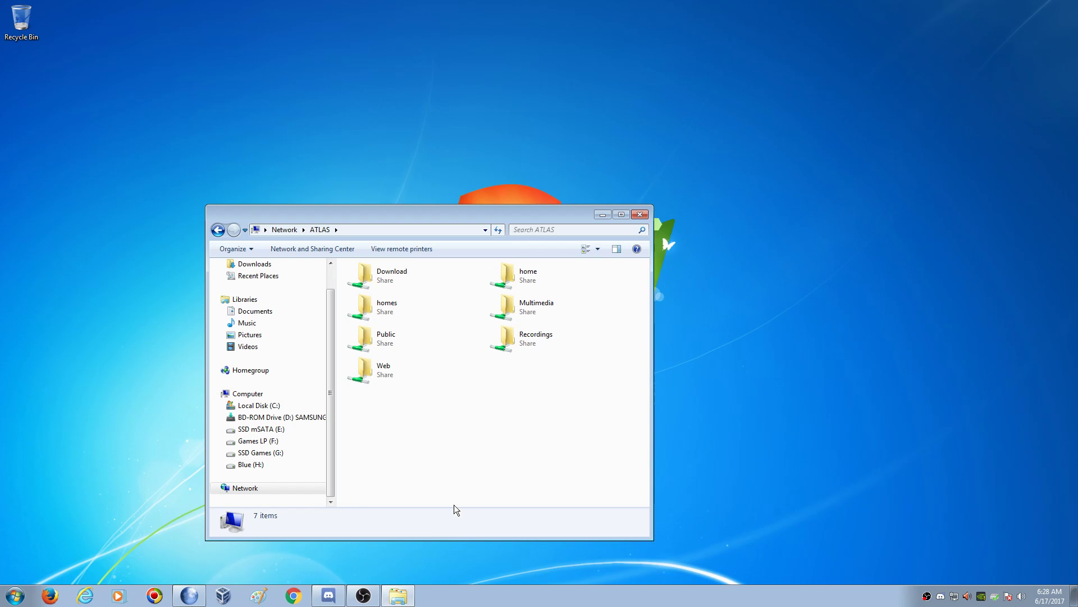
click(639, 214)
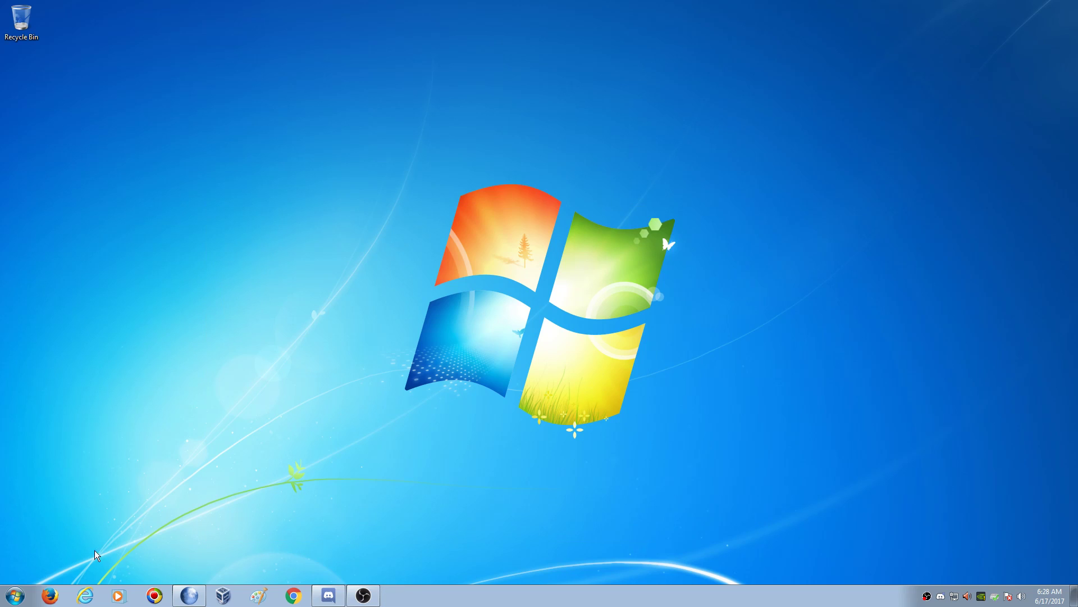
Open the shared folders of the network computer directly through its path \\atlas.
click(15, 595)
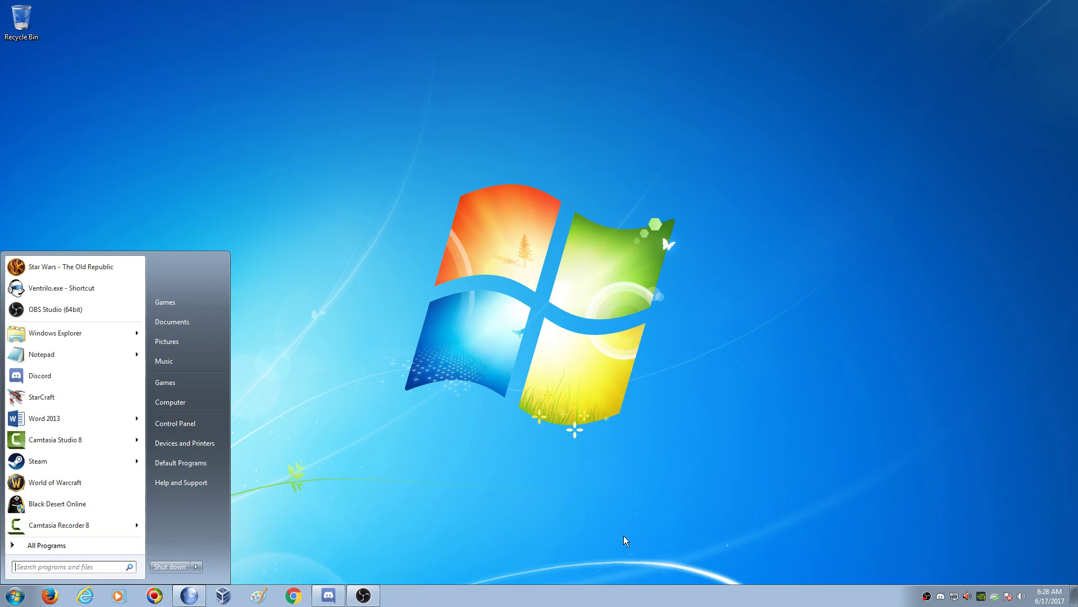
text(\\)
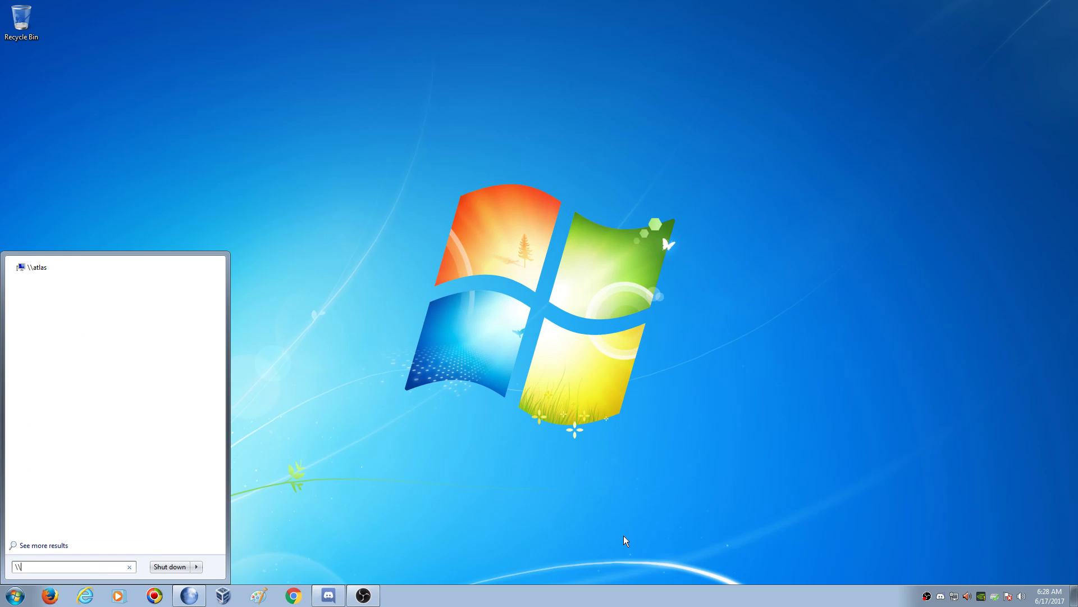
text(atlas)
key(Return)
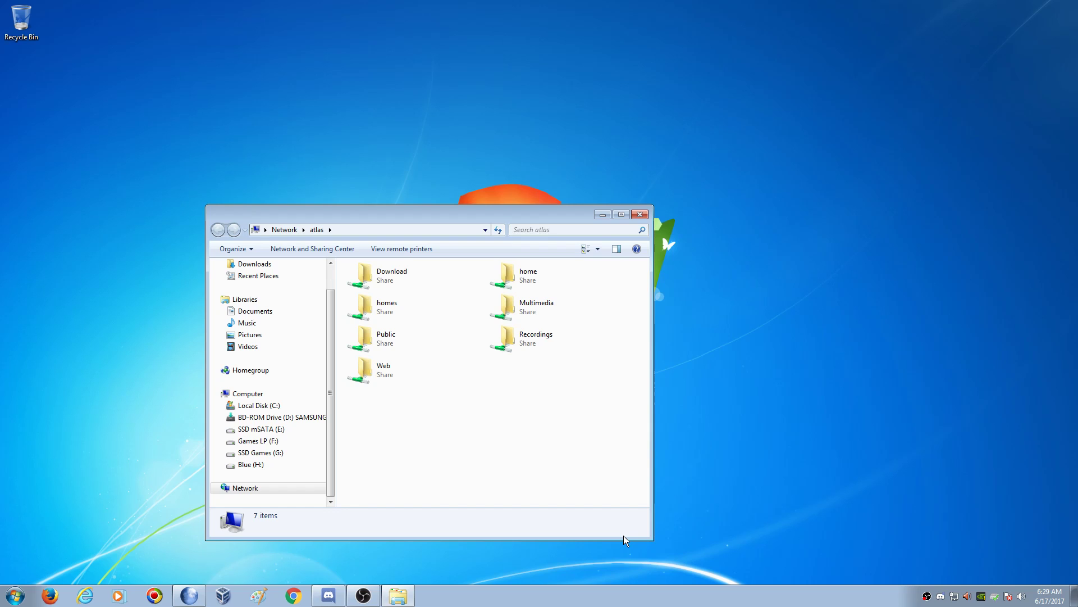
Look through the contents of the Multimedia share and return to the list of shares on atlas.
double_click(531, 318)
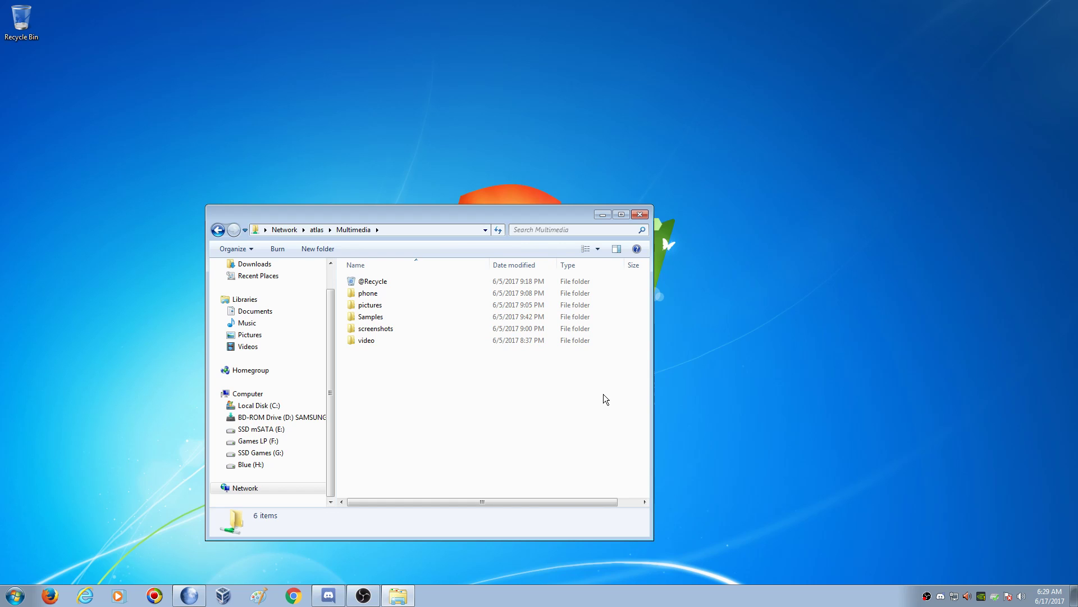
click(218, 230)
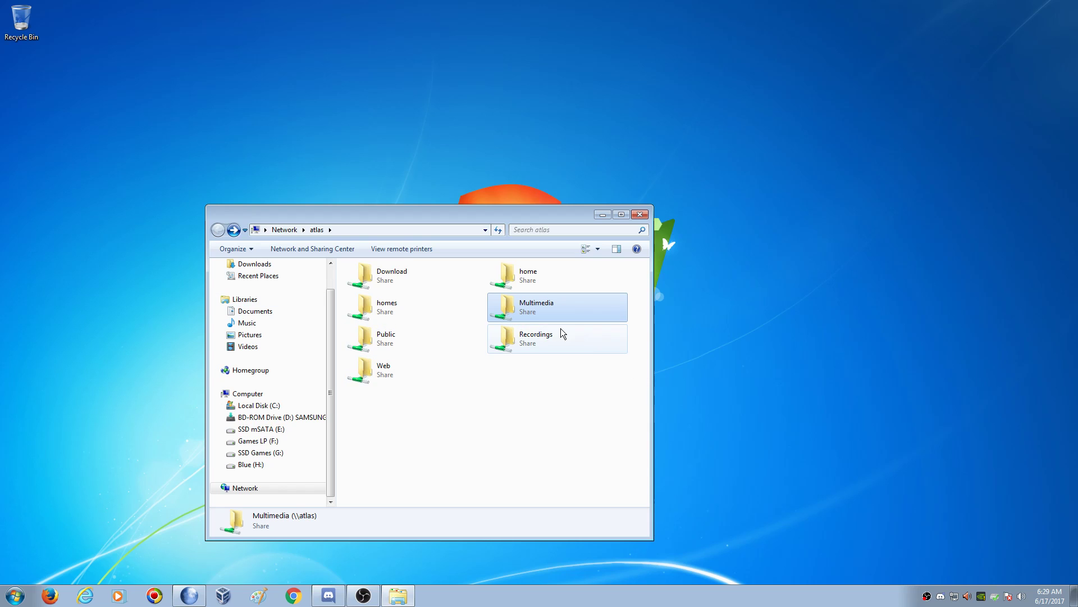
double_click(548, 318)
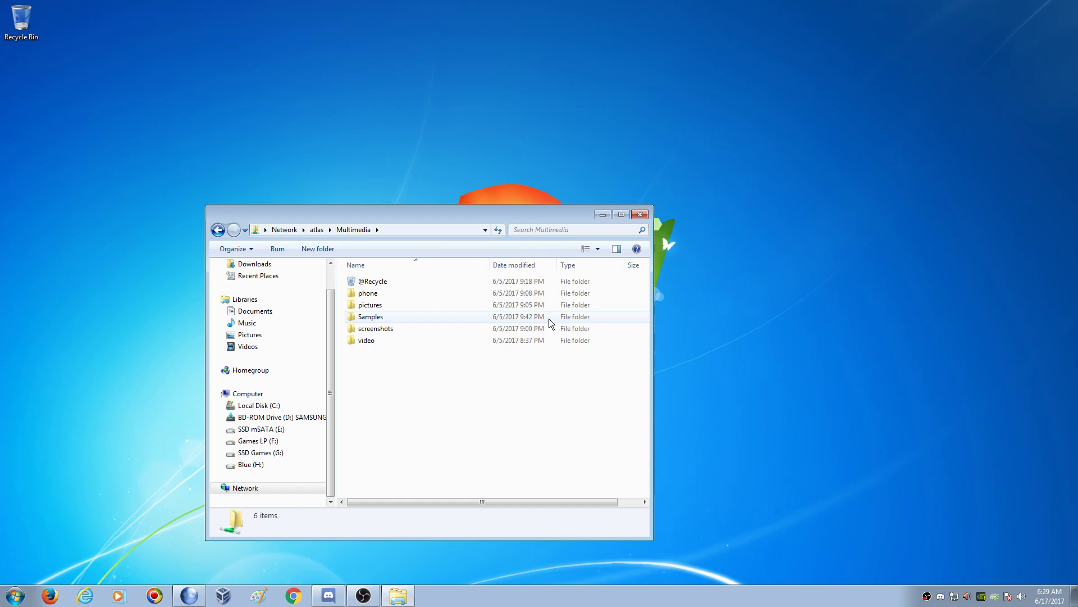
click(218, 230)
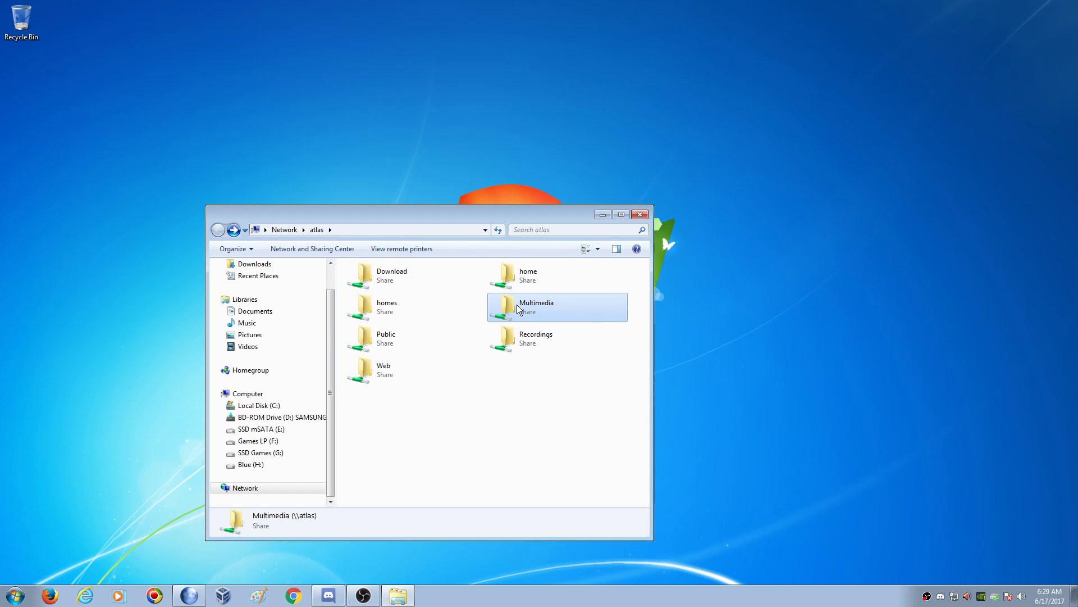
Map the Multimedia share on atlas as network drive Z: and close both Explorer windows.
right_click(517, 304)
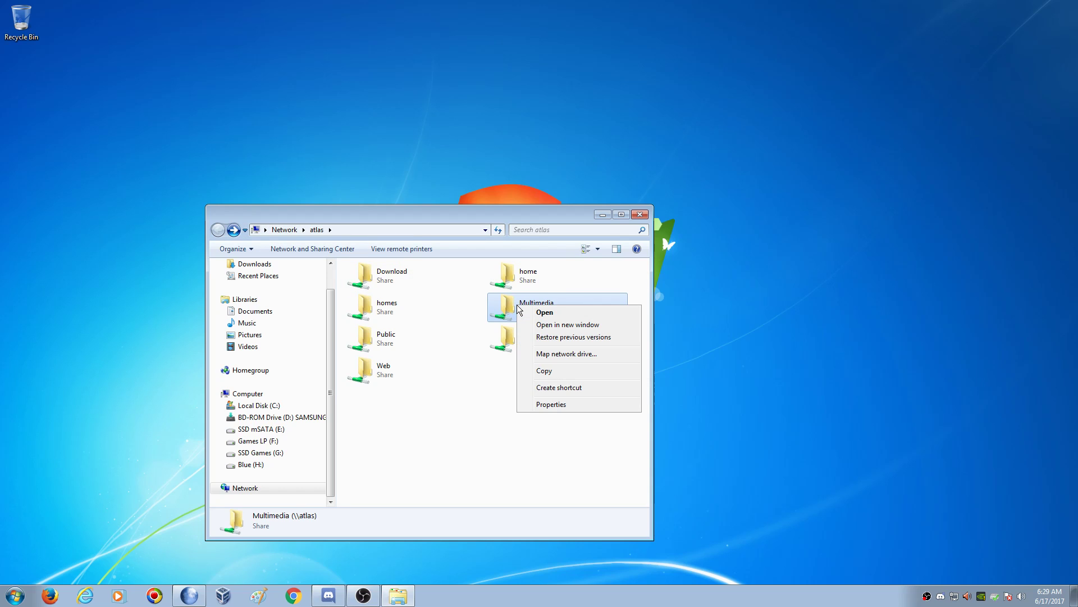
click(584, 353)
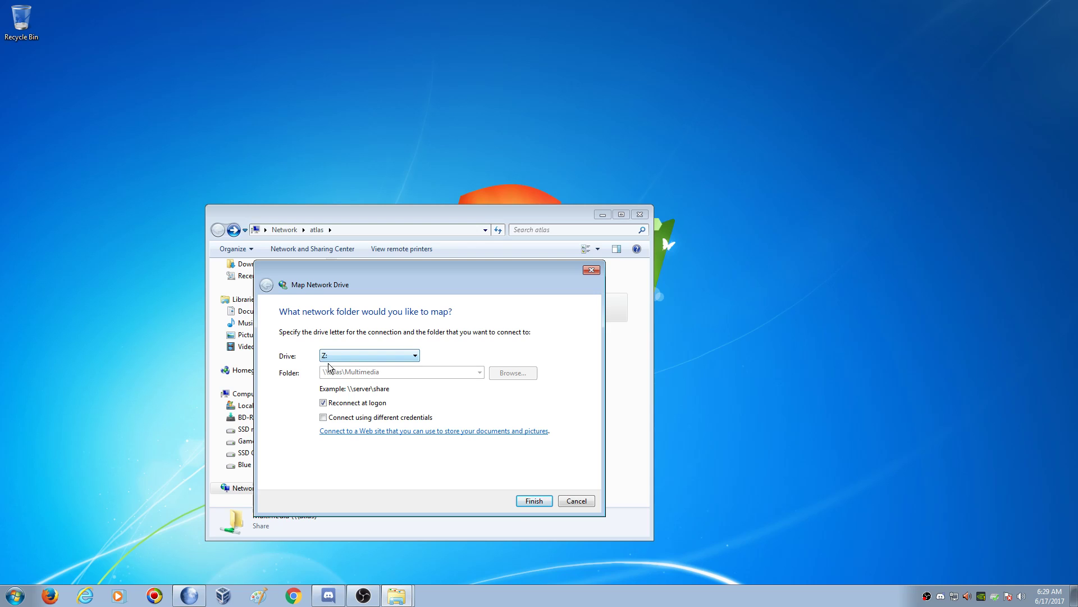
click(396, 355)
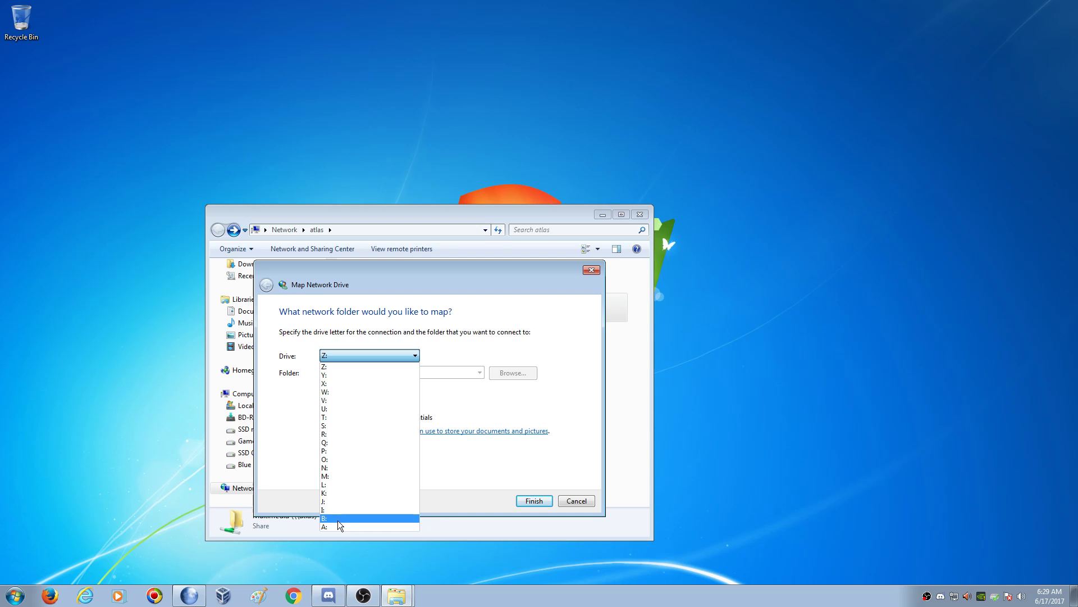
click(563, 353)
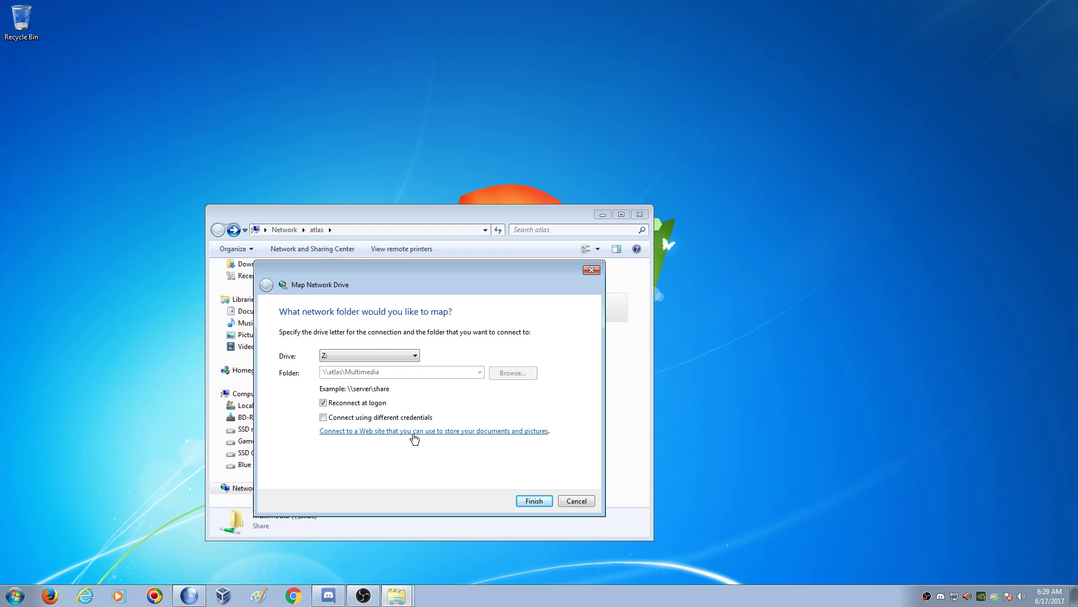
click(534, 500)
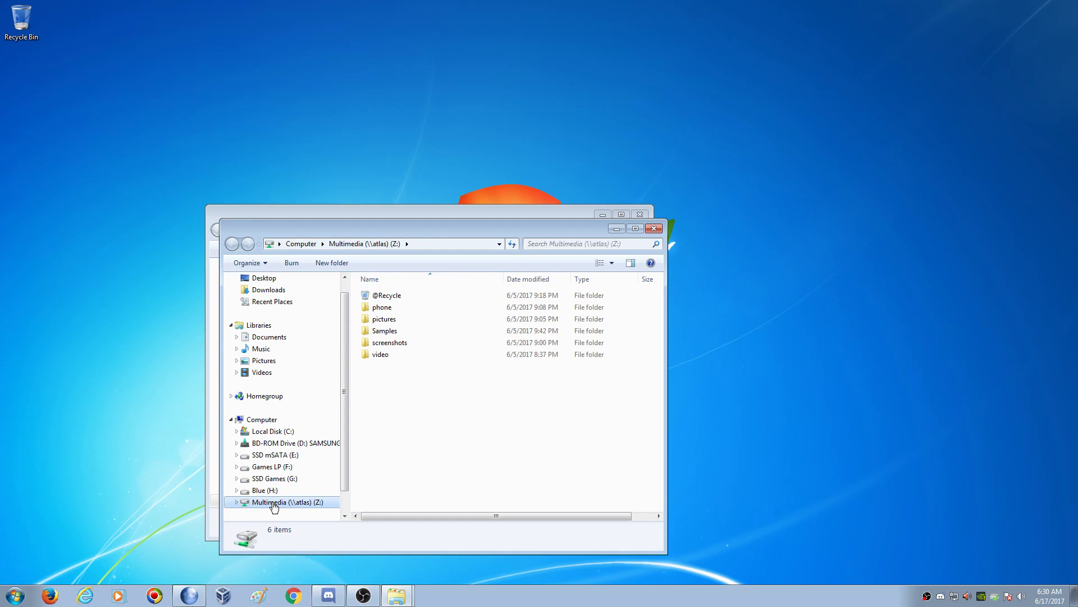
click(640, 214)
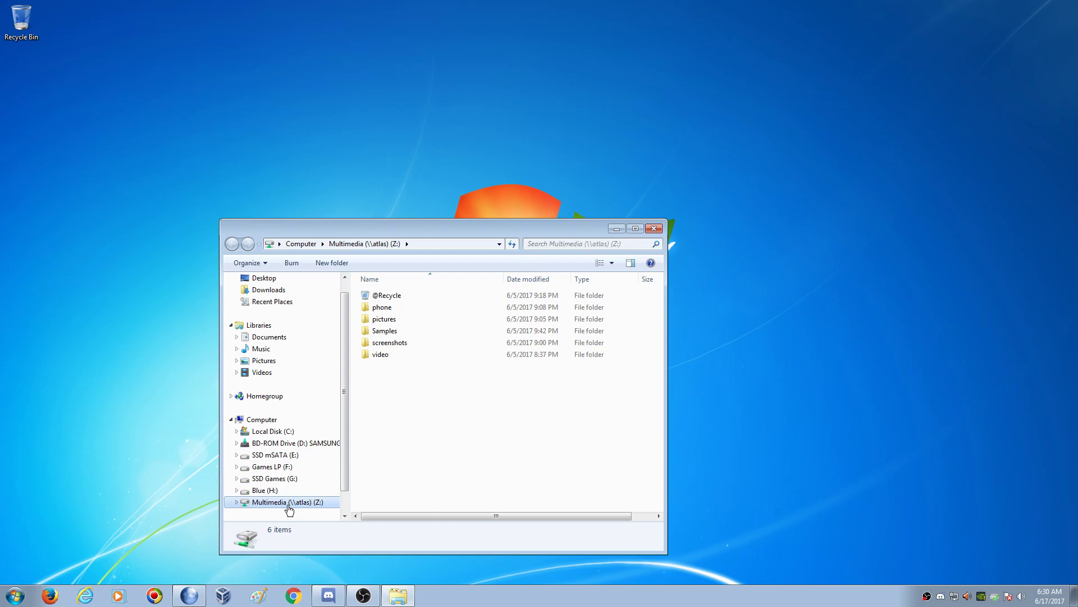
click(654, 229)
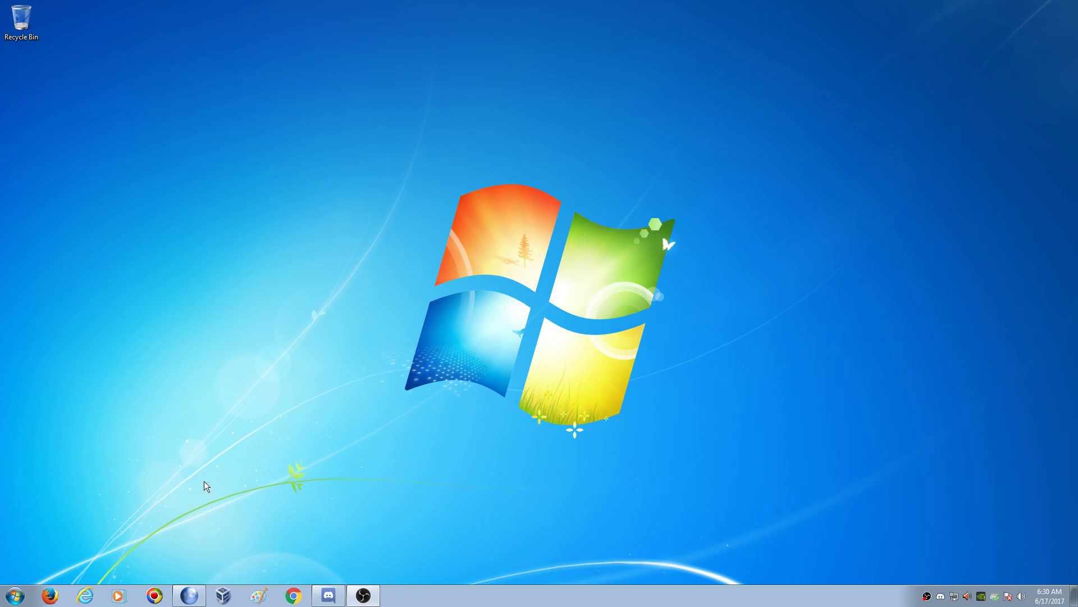
Reopen Windows Explorer and view the contents of the mapped Multimedia drive Z:.
click(15, 594)
click(87, 338)
scroll(331, 386, down, 1)
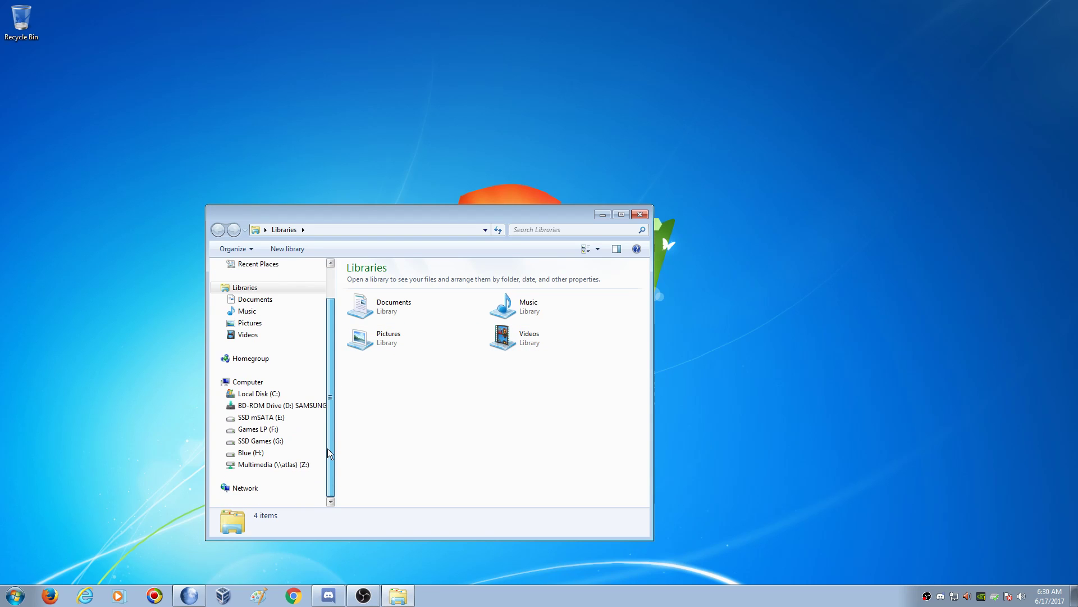
click(296, 464)
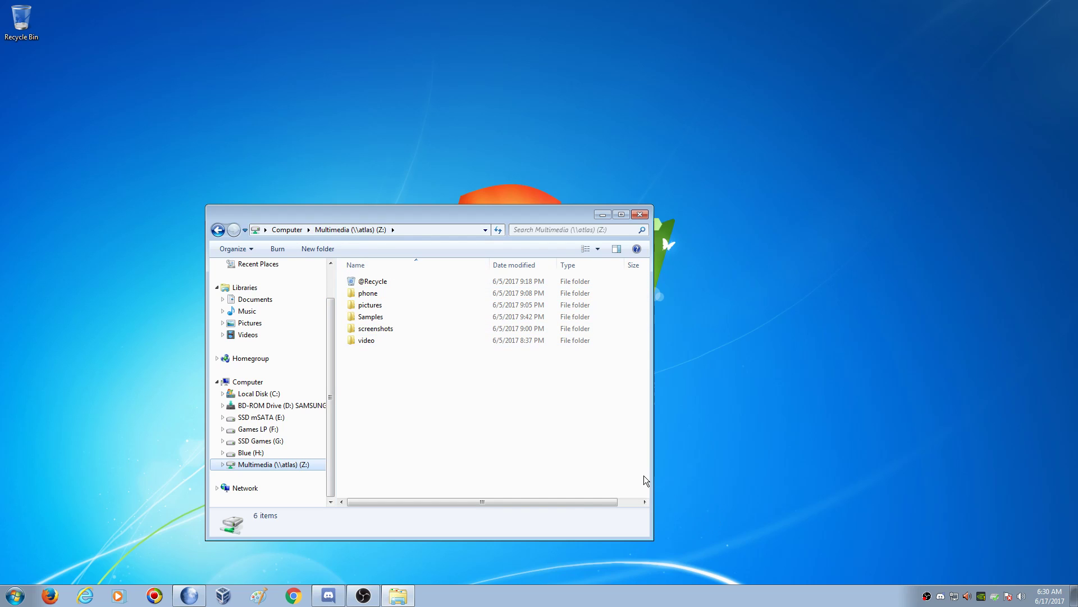
Open a Command Prompt, switch to drive Z: and list its directory with dir.
click(17, 597)
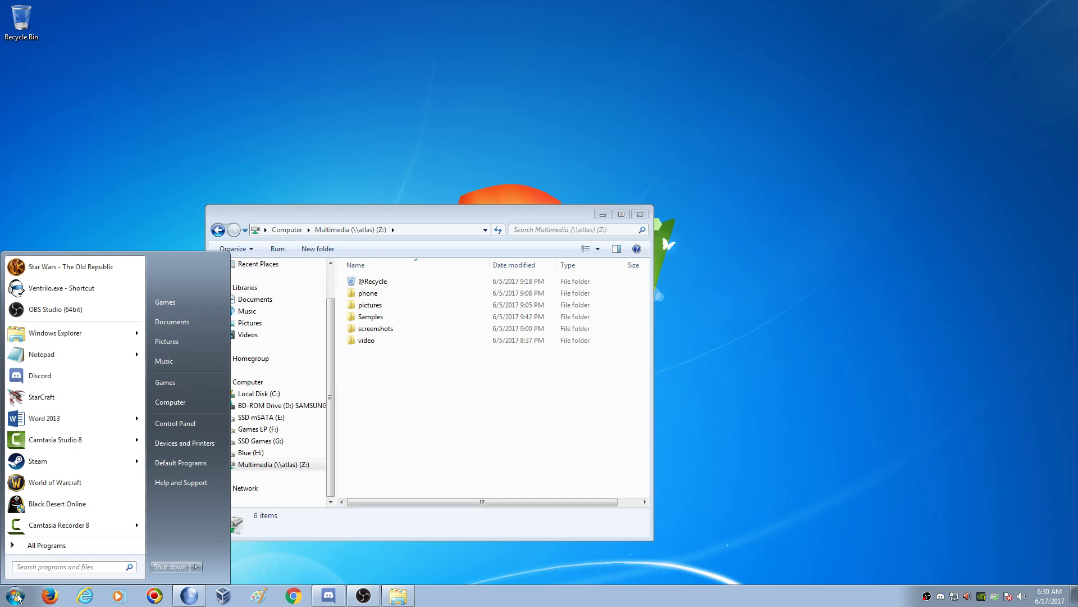
text(cmd)
key(Return)
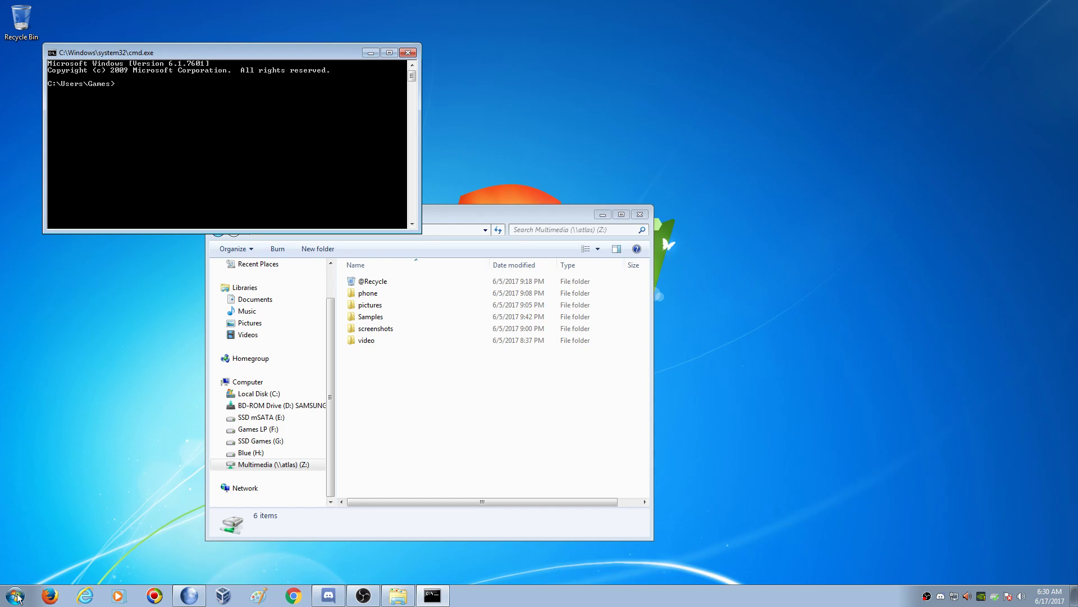
text(z:)
key(Return)
text(dir)
key(Return)
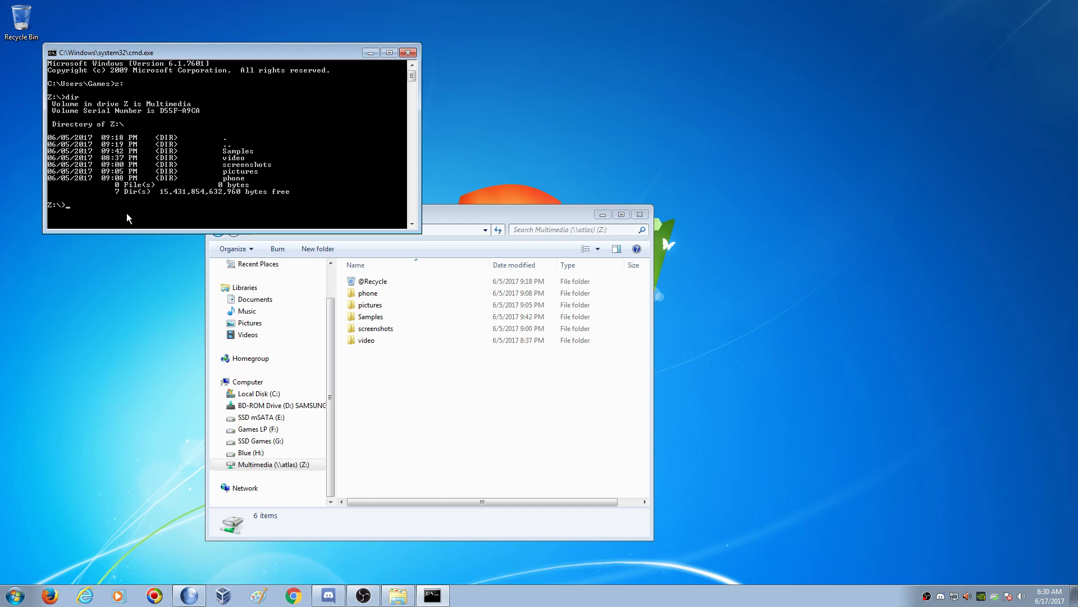
Switch to drive G: in the Command Prompt, list its directory with dir, and close both open windows.
text(:)
key(Return)
text(dir)
key(Return)
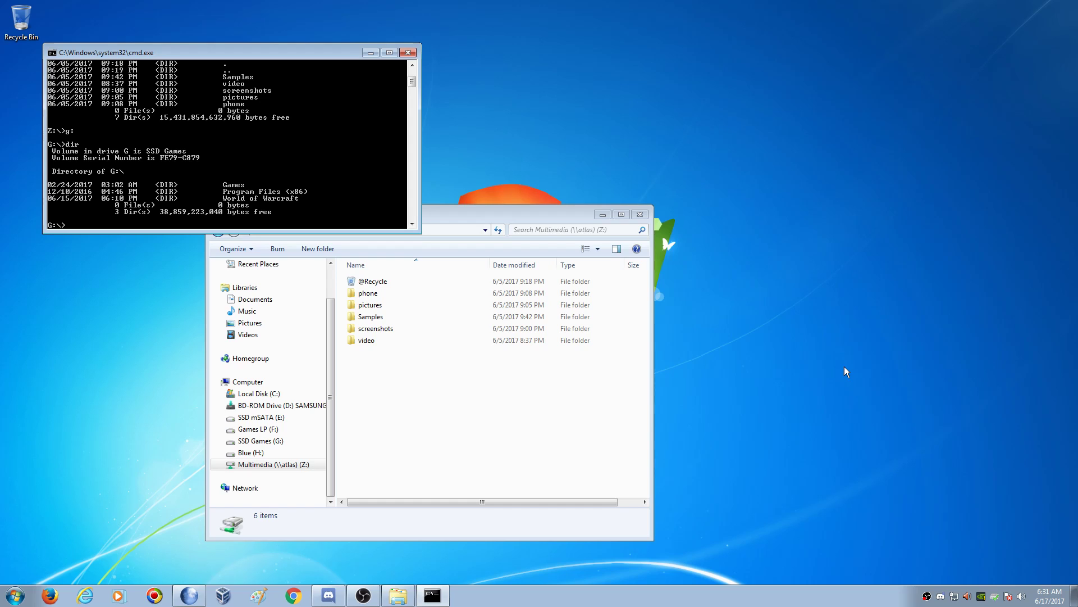
click(408, 53)
click(640, 214)
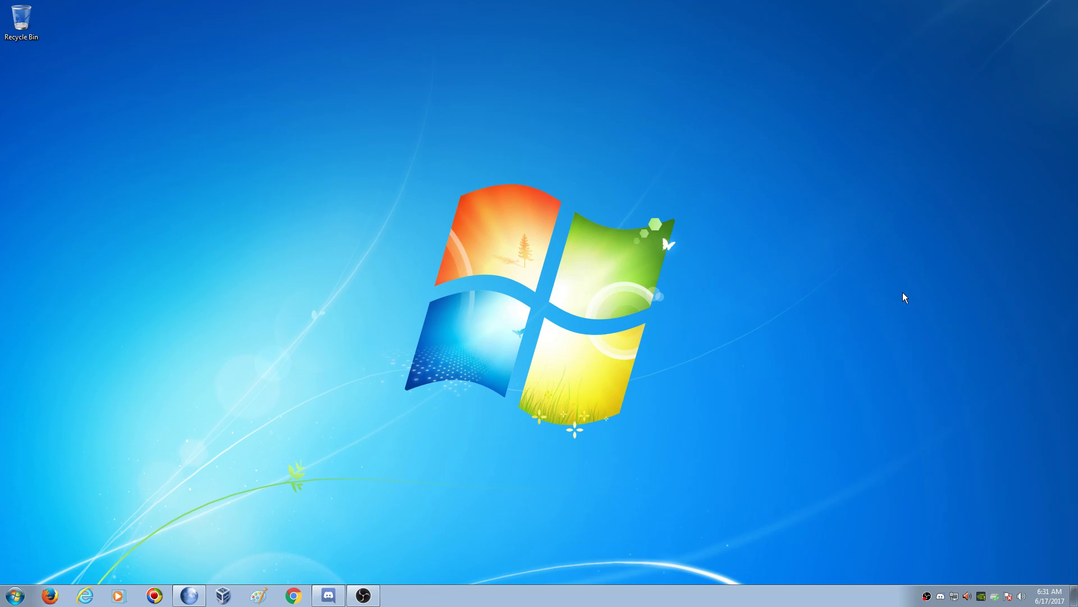